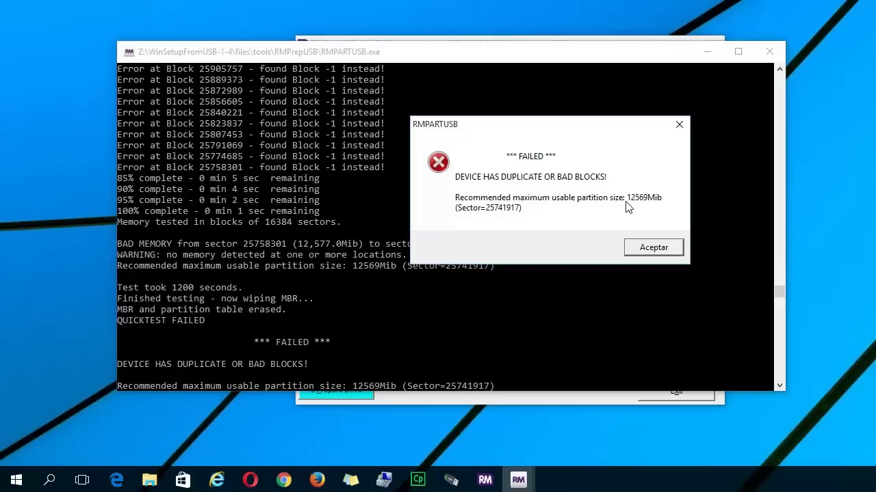
# Dismiss the size test's result messages and set the partition size to 12500 MiB
pyautogui.click(654, 247)
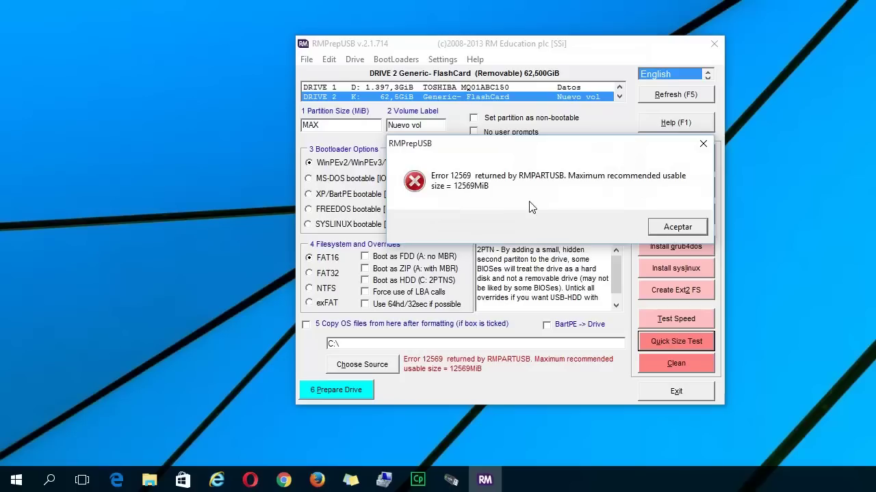
pyautogui.click(676, 227)
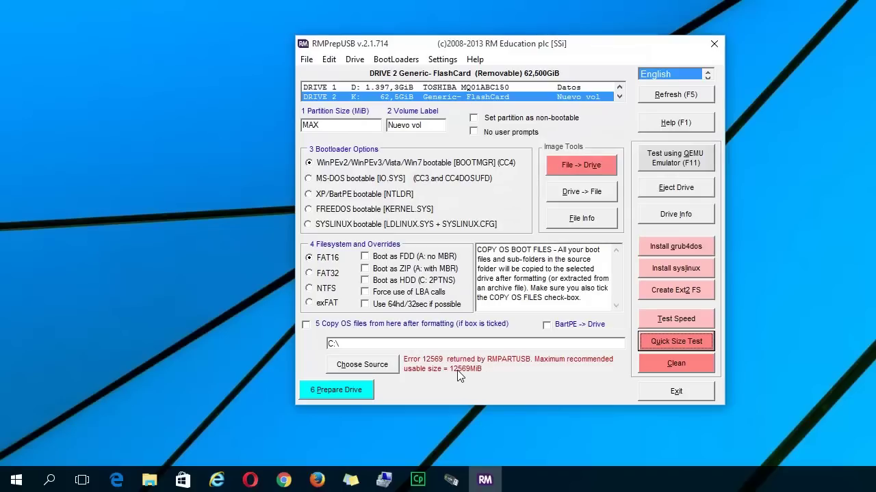
pyautogui.moveTo(342, 126); pyautogui.dragTo(303, 127)
pyautogui.write('1')
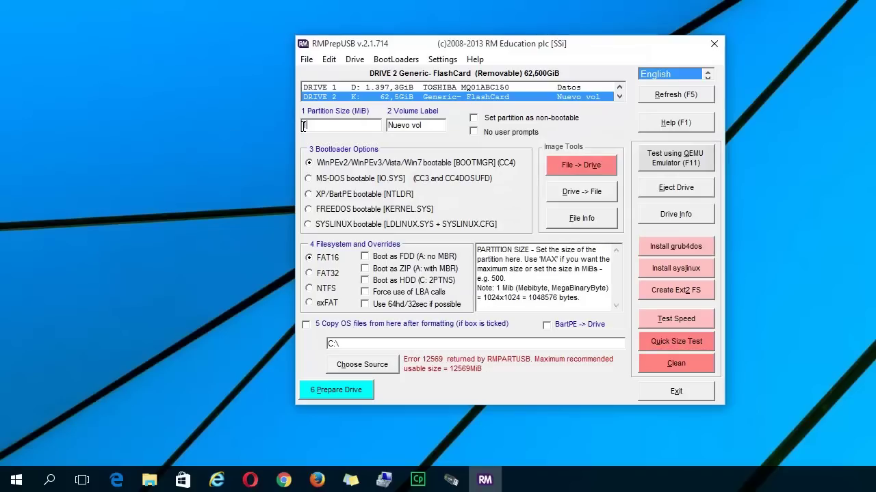
pyautogui.write('2500')
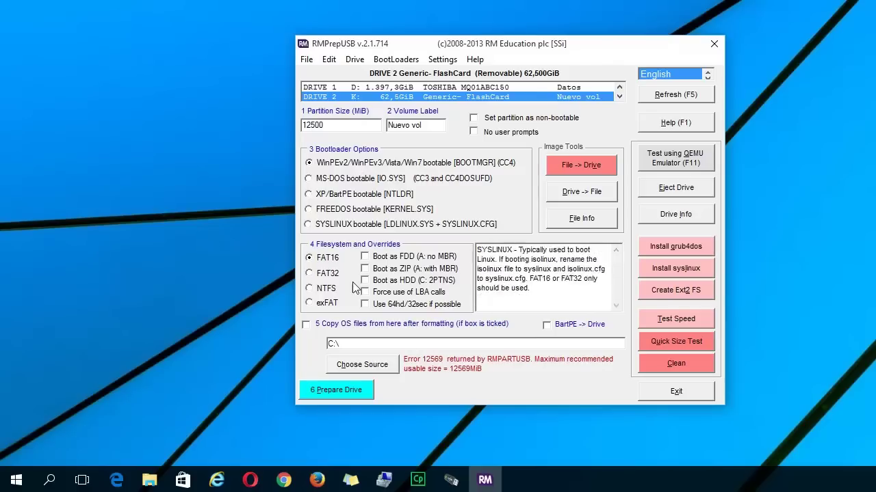
pyautogui.click(312, 274)
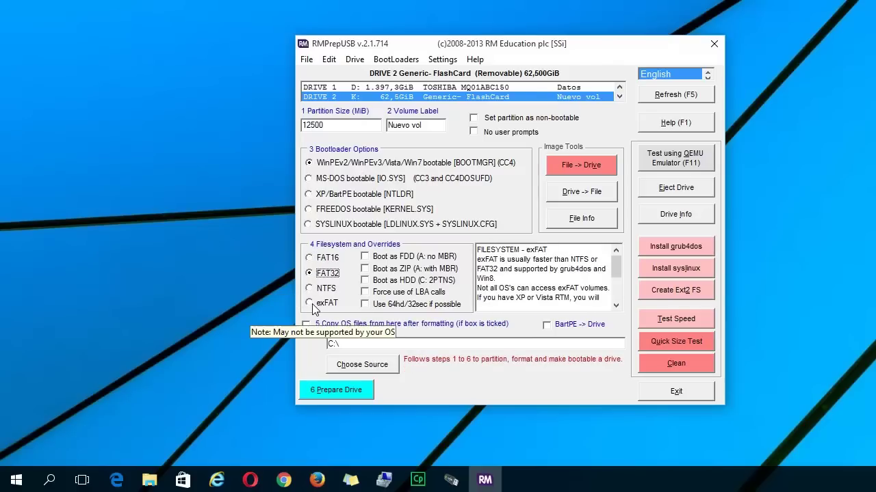
pyautogui.click(309, 304)
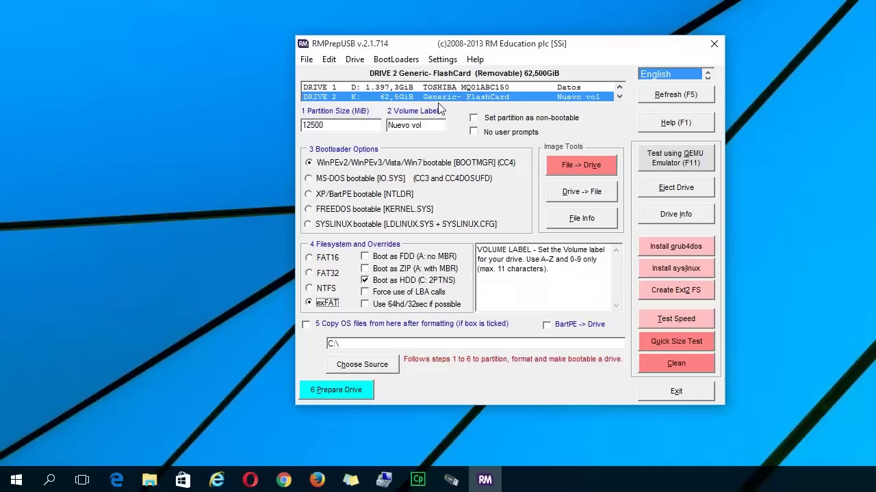
pyautogui.click(344, 391)
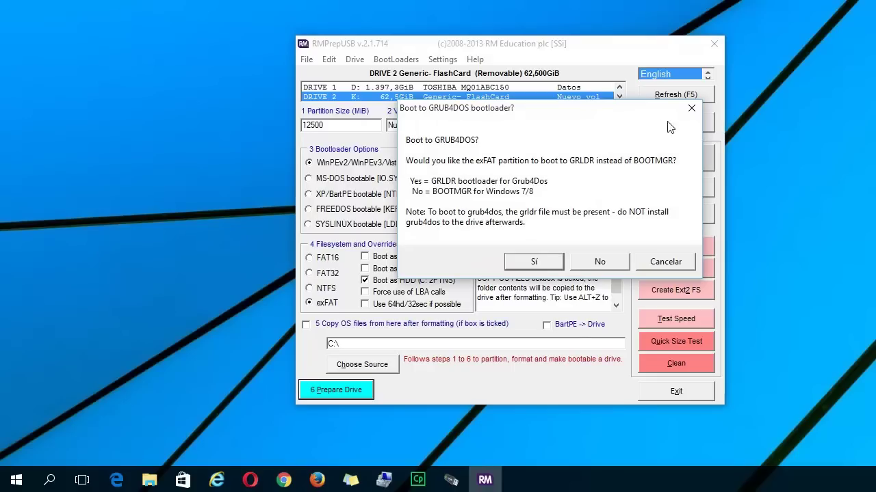
pyautogui.click(661, 264)
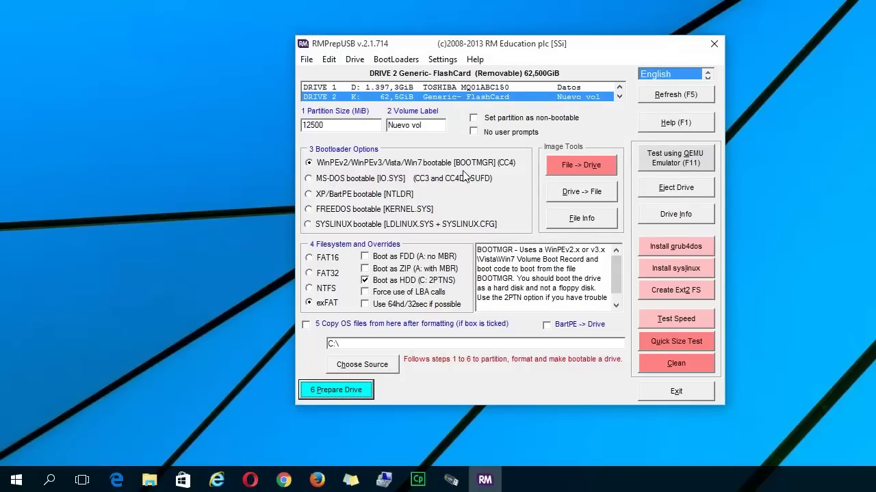
# Prepare Drive 2 with the XP/BartPE bootable [NTLDR] option and NTFS, accepting the command, the large device and the erasure of all data
pyautogui.click(309, 200)
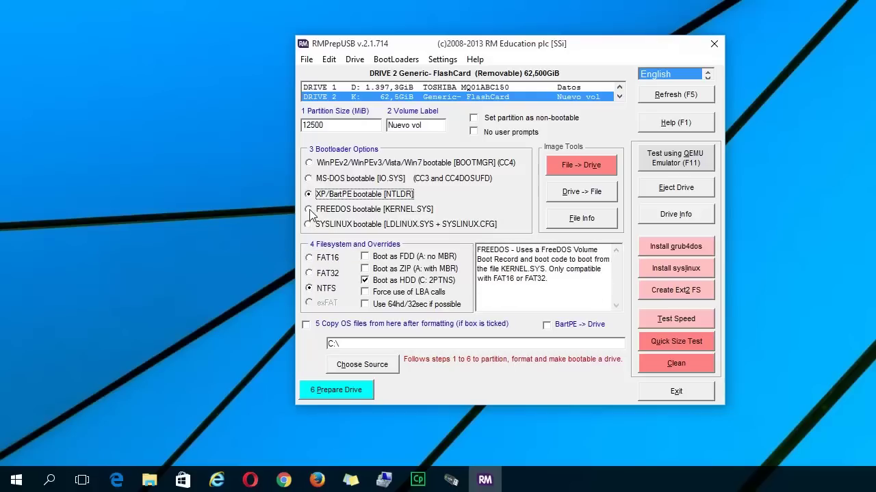
pyautogui.click(347, 391)
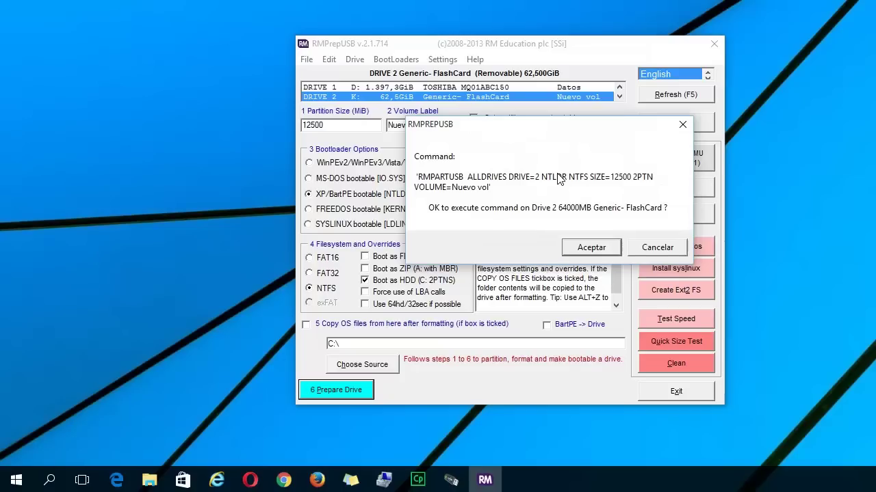
pyautogui.click(592, 248)
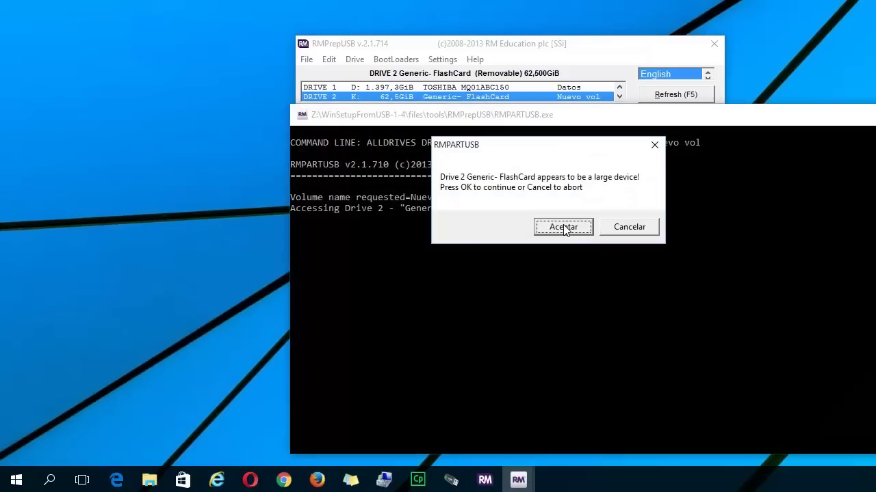
pyautogui.click(564, 229)
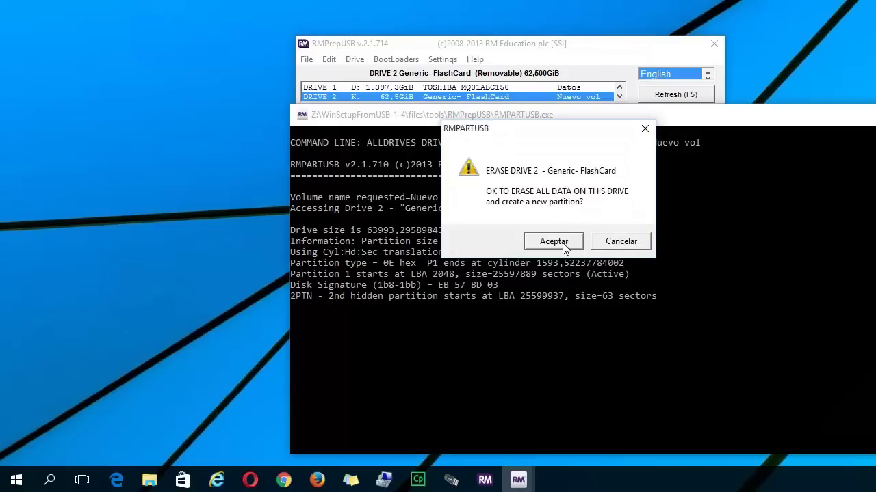
pyautogui.click(554, 241)
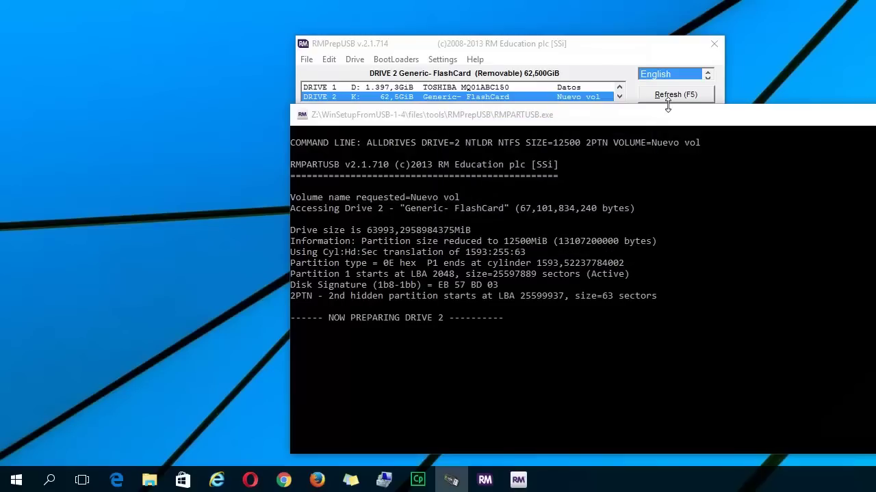
pyautogui.moveTo(663, 120); pyautogui.dragTo(491, 64)
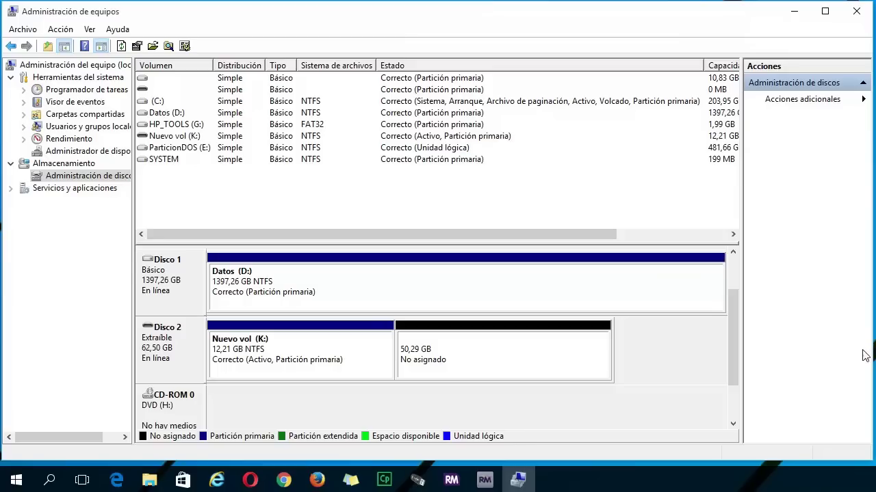
# Close RMPrepUSB and inspect the Nuevo vol (K:) partition and the unallocated space of Disco 2 in Disk Management
pyautogui.moveTo(738, 292); pyautogui.dragTo(738, 351)
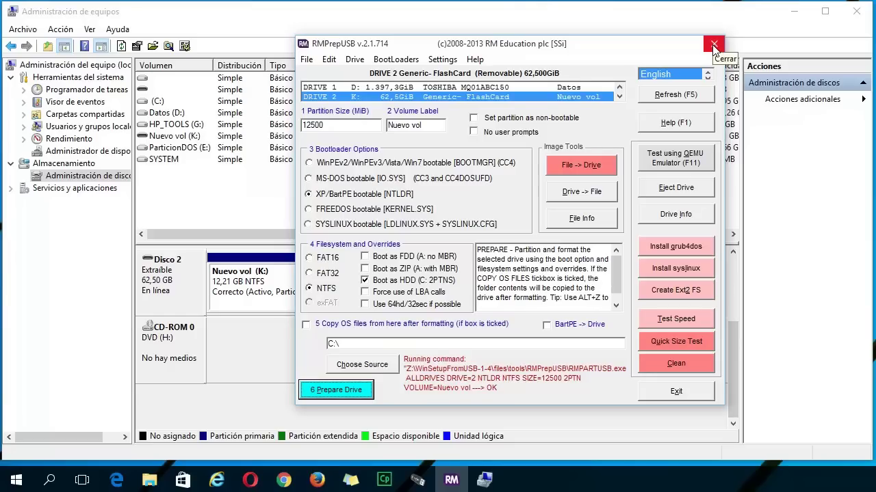
pyautogui.click(713, 45)
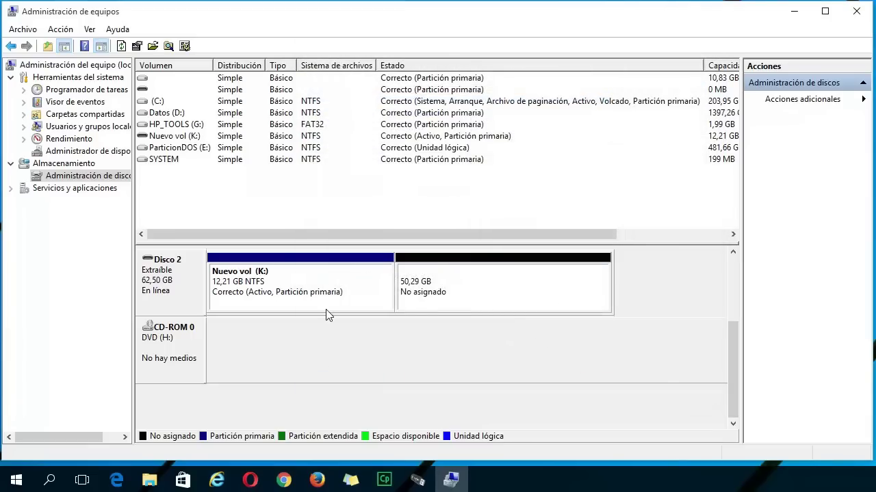
pyautogui.click(291, 291)
pyautogui.moveTo(735, 359); pyautogui.dragTo(733, 327)
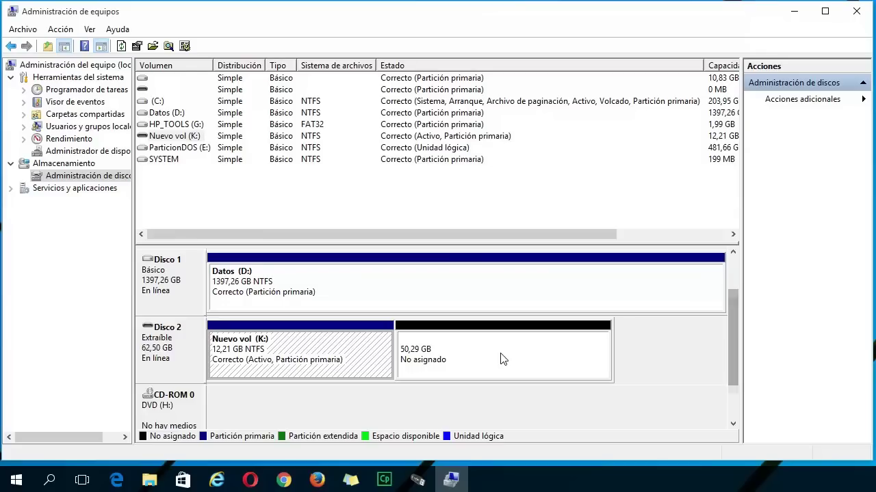
pyautogui.click(471, 361)
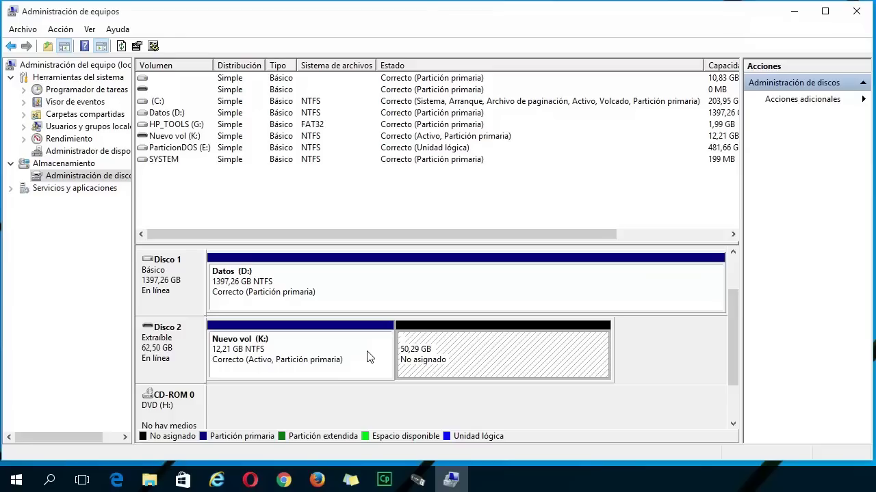
pyautogui.click(855, 12)
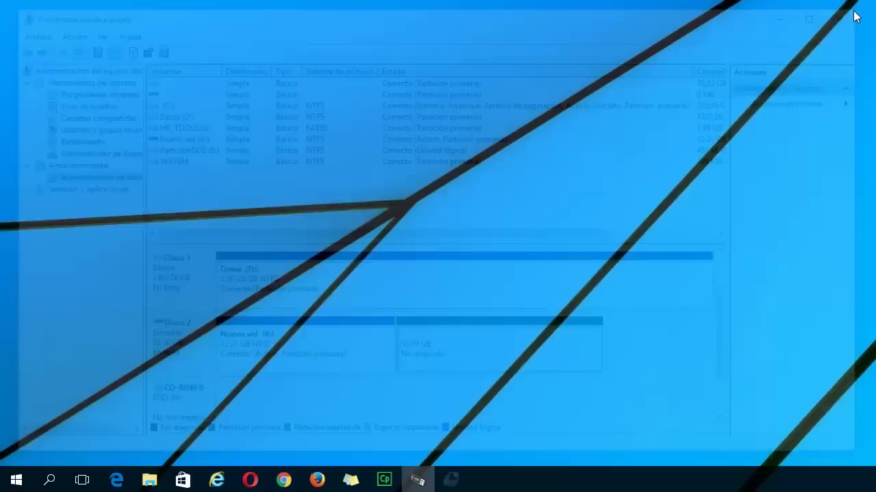
# Switch to File Explorer and check the capacity and file system of Nuevo vol (K:) in its properties
pyautogui.click(149, 480)
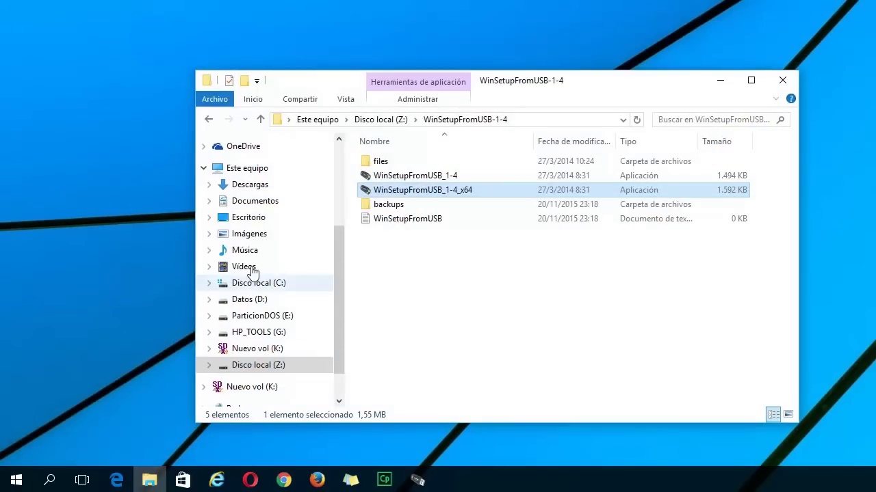
pyautogui.click(250, 170)
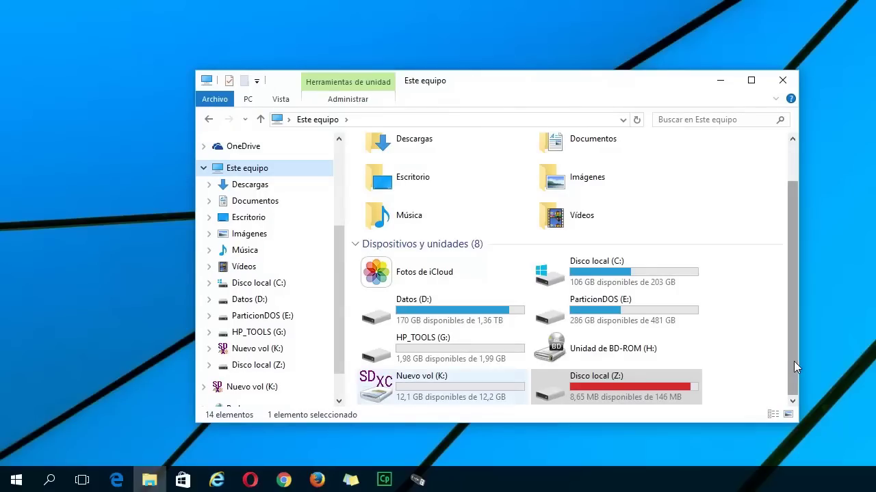
pyautogui.click(456, 394)
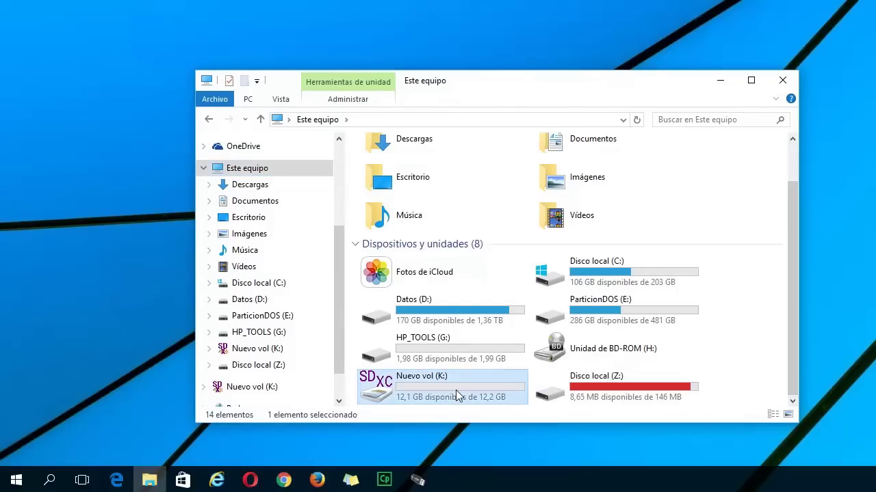
pyautogui.rightClick(455, 392)
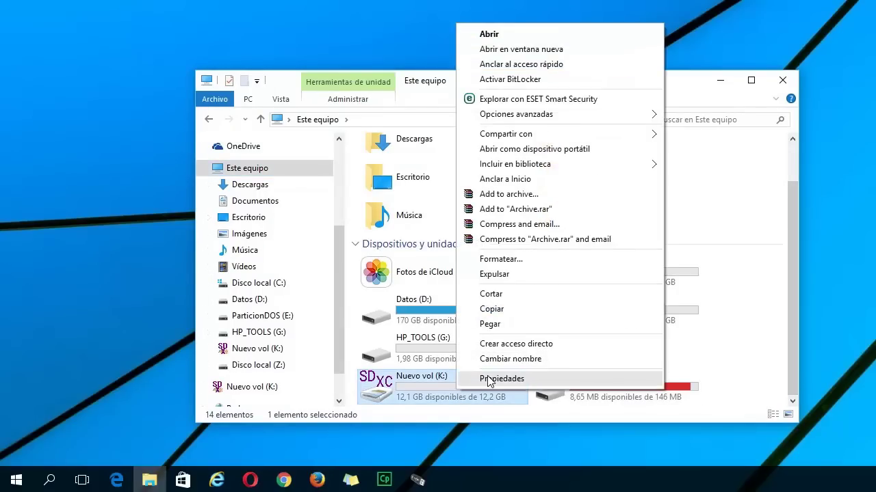
pyautogui.click(489, 431)
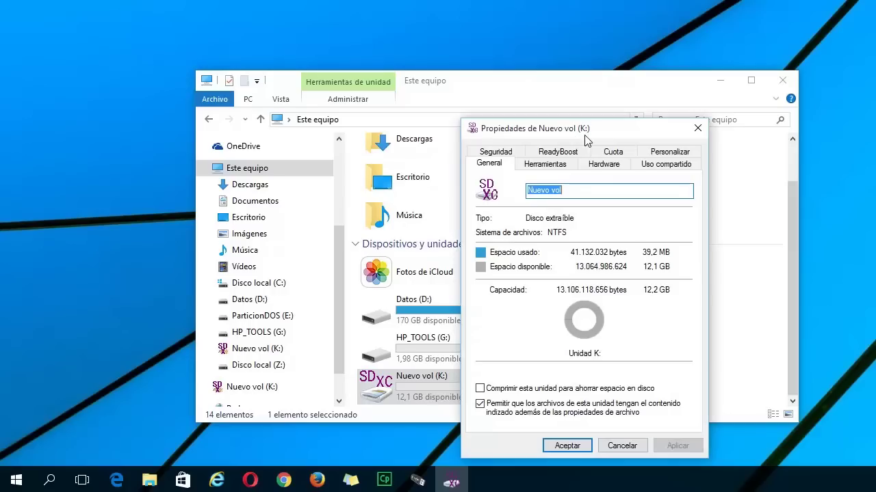
pyautogui.moveTo(603, 137); pyautogui.dragTo(445, 112)
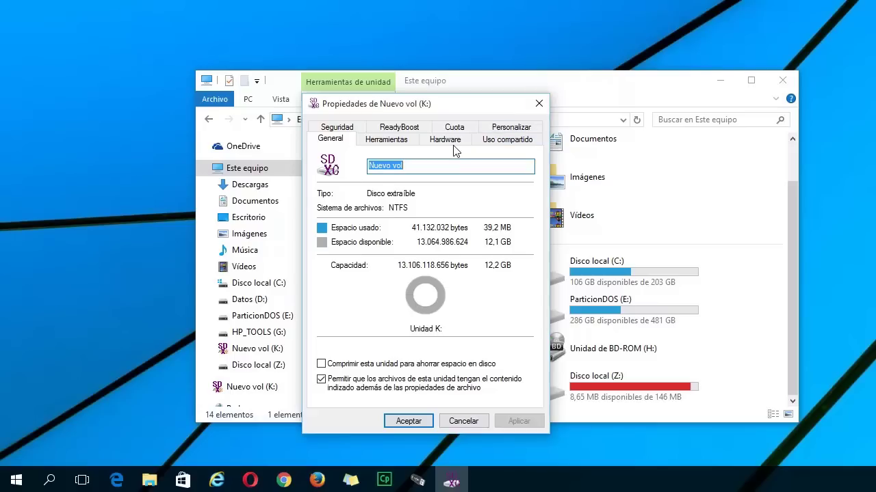
pyautogui.click(539, 104)
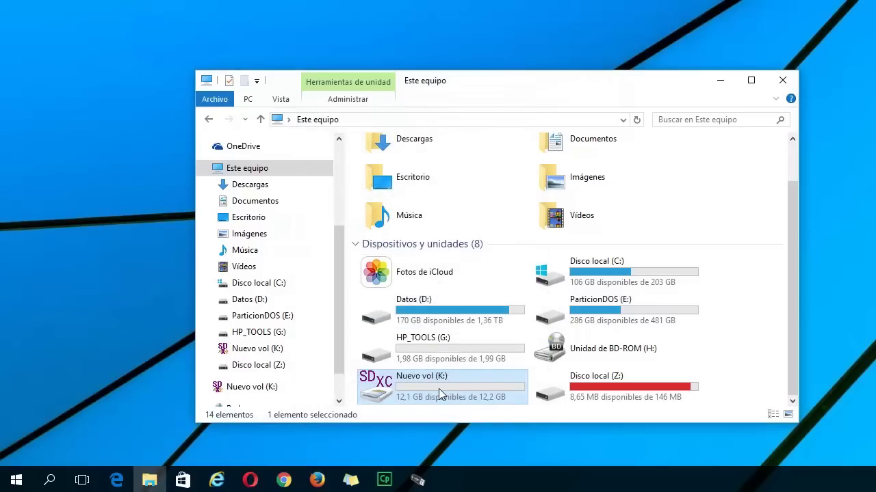
# Quick-format Nuevo vol (K:) as exFAT with the volume label Nuevo vol, accepting the data loss warning
pyautogui.rightClick(439, 388)
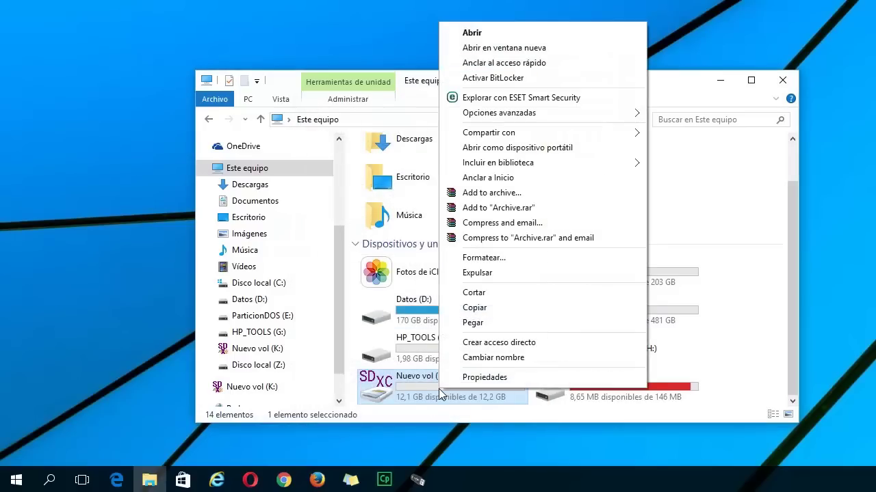
pyautogui.click(498, 262)
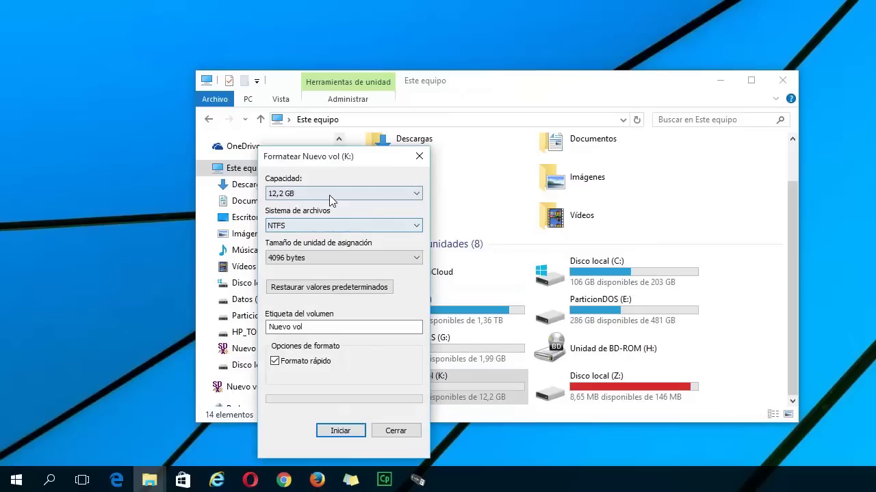
pyautogui.click(331, 194)
pyautogui.click(331, 192)
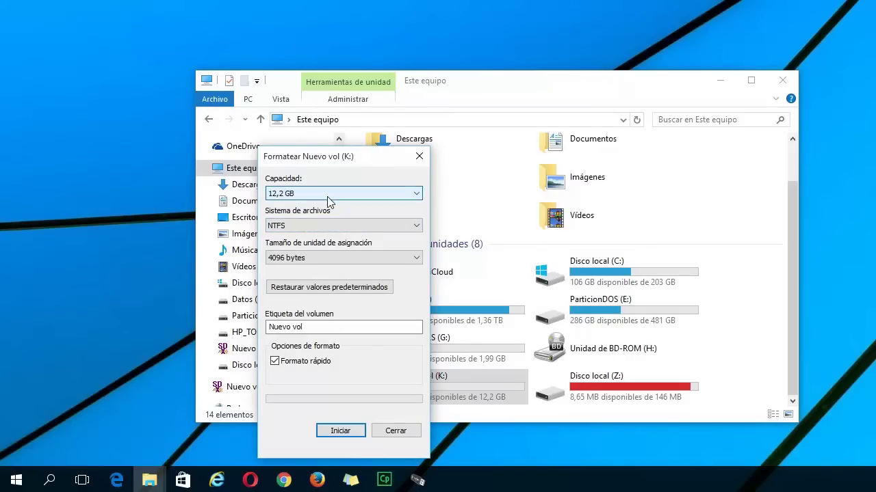
pyautogui.click(331, 228)
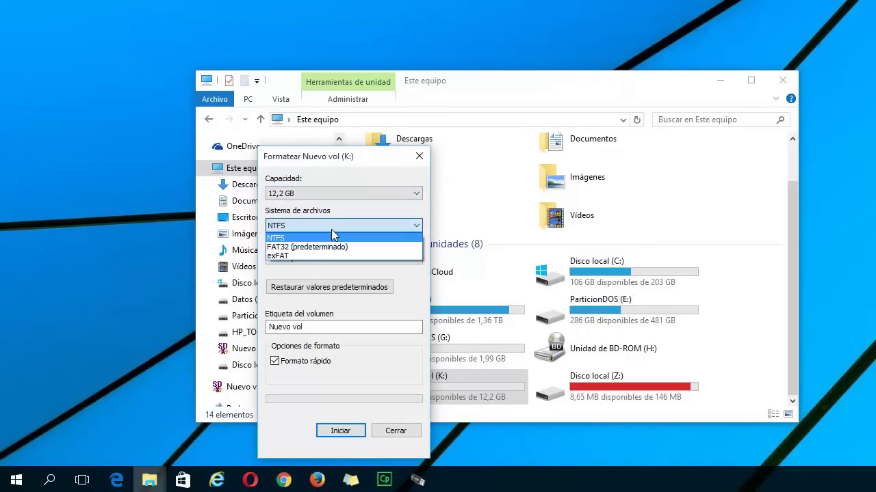
pyautogui.click(295, 256)
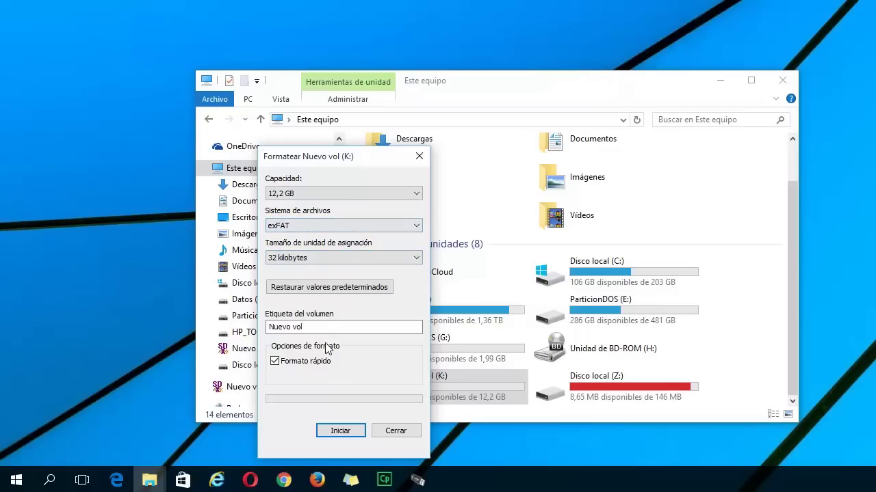
pyautogui.moveTo(325, 329); pyautogui.dragTo(271, 328)
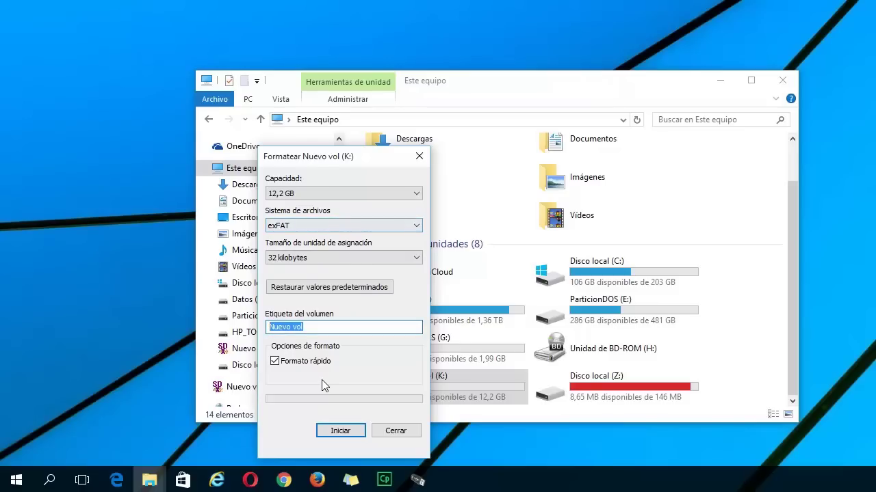
pyautogui.click(340, 433)
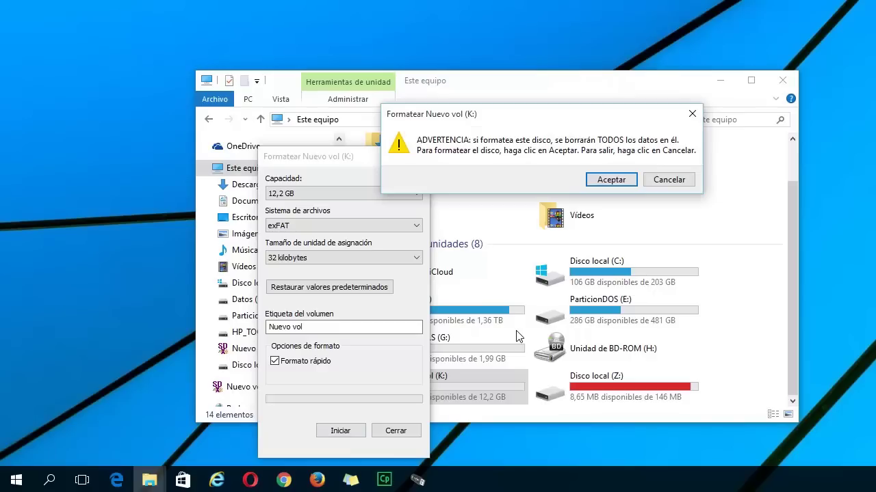
pyautogui.click(611, 180)
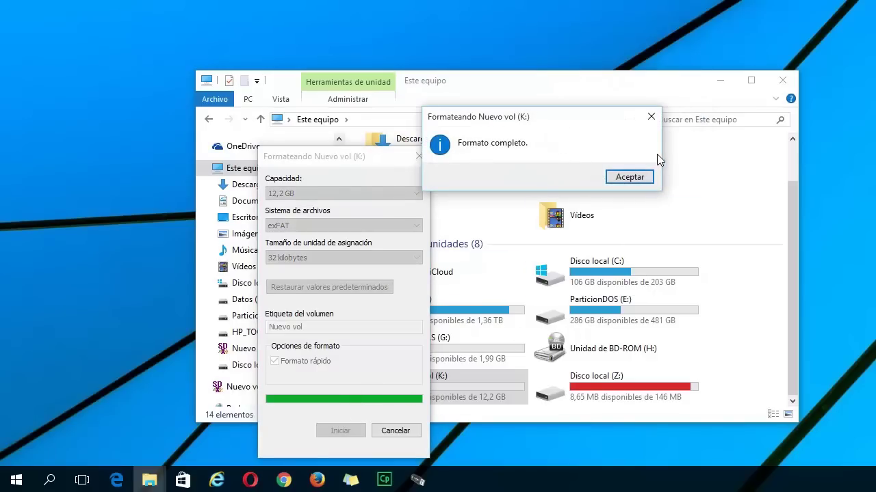
pyautogui.click(633, 177)
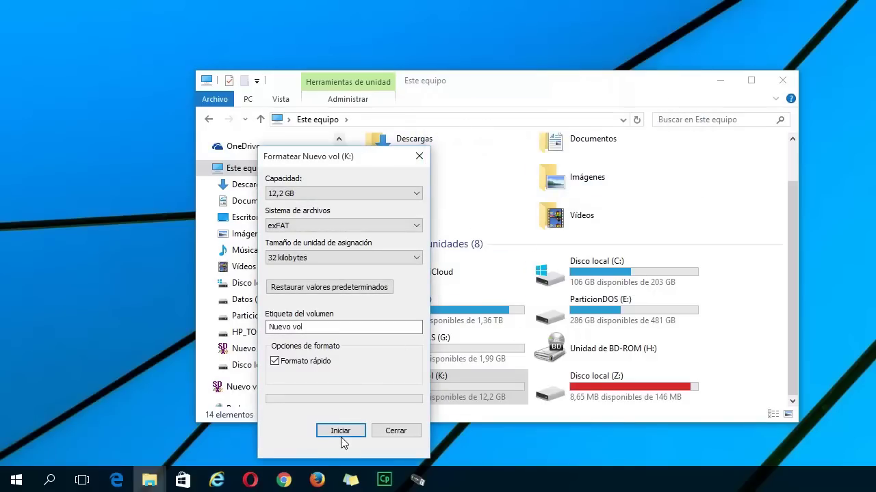
# Close the format dialog and WinSetupFromUSB, leaving the File Explorer window shifted slightly and deselected on the desktop
pyautogui.click(397, 430)
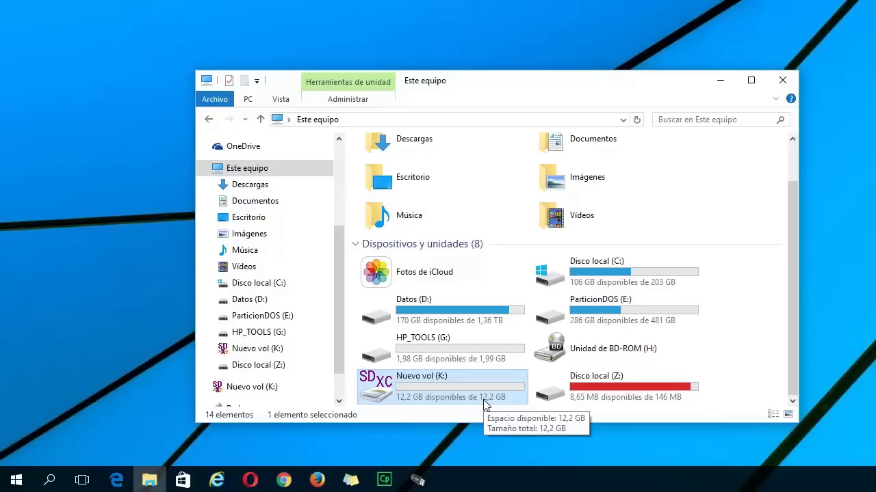
pyautogui.click(418, 481)
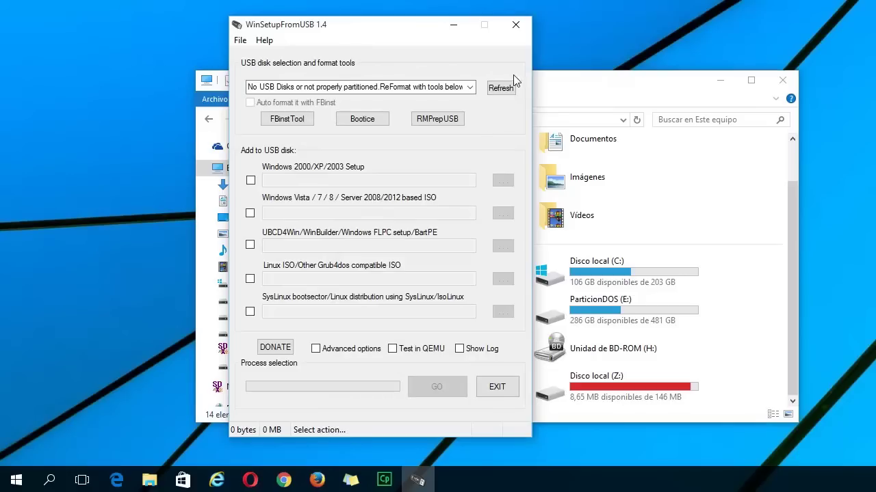
pyautogui.click(516, 25)
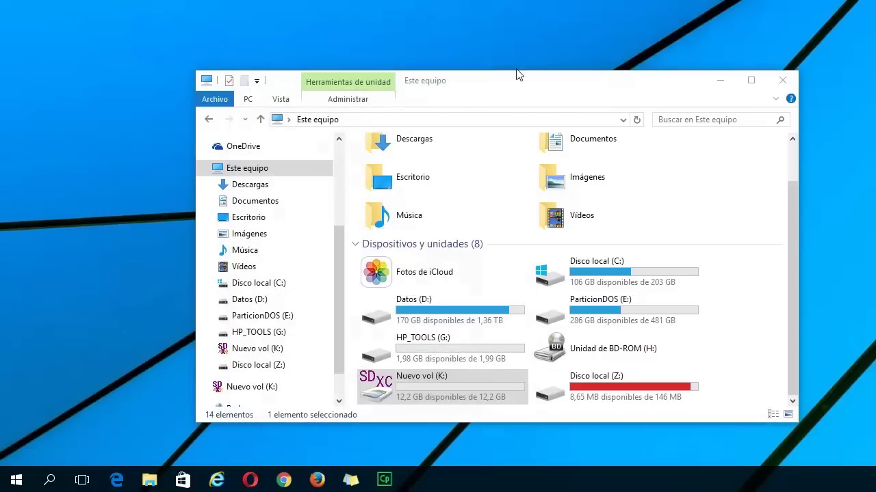
pyautogui.moveTo(525, 89); pyautogui.dragTo(494, 64)
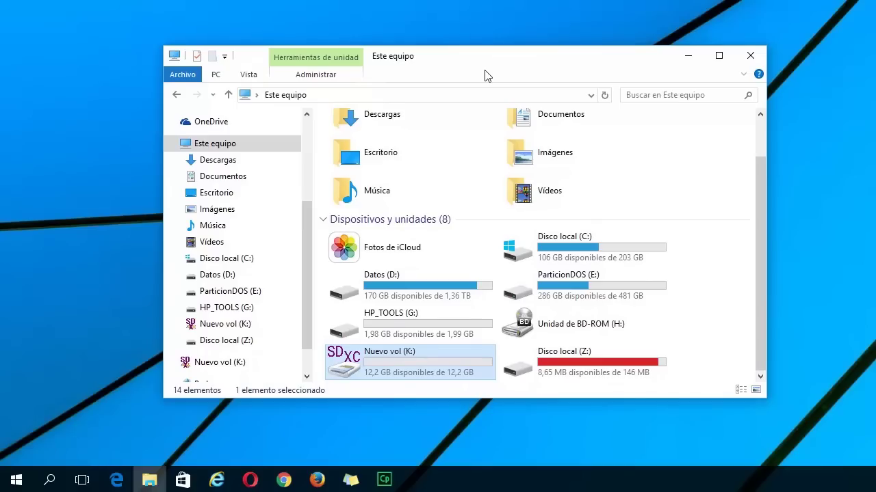
pyautogui.click(131, 261)
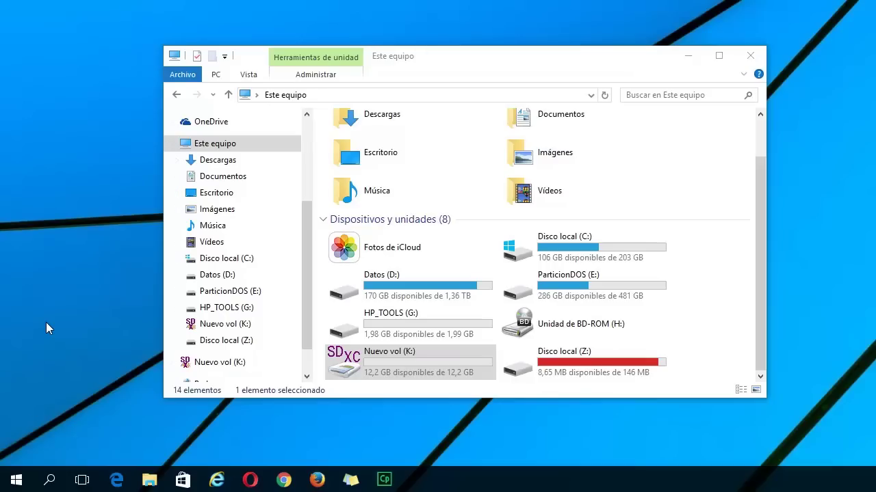
# Launch AOMEI Partition Assistant and widen its window to span the whole screen
pyautogui.click(15, 477)
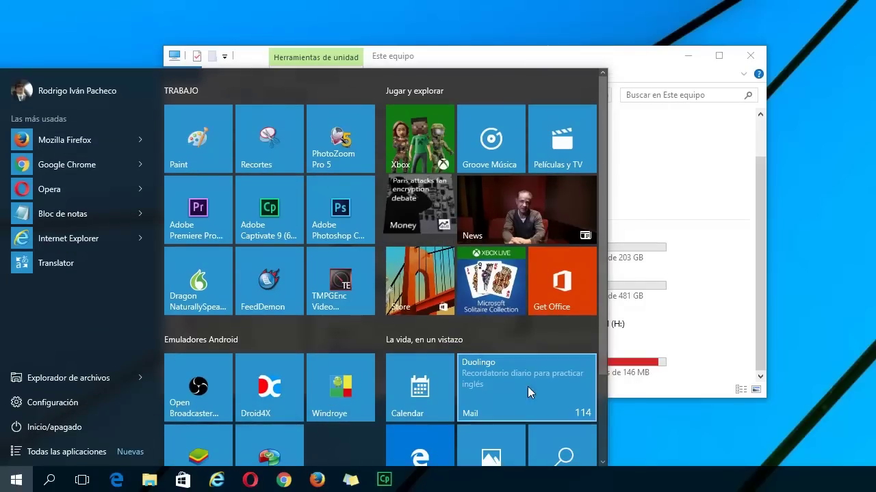
pyautogui.scroll(-1, 604, 394)
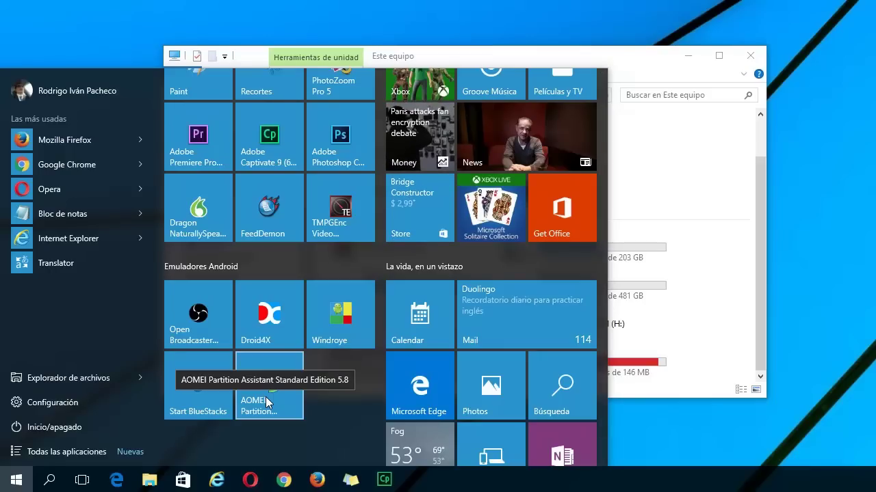
pyautogui.click(269, 395)
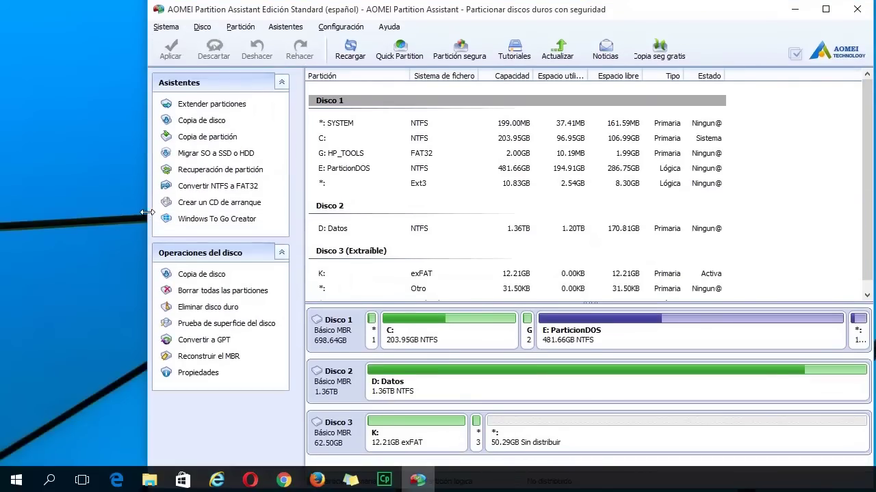
pyautogui.moveTo(149, 216); pyautogui.dragTo(3, 220)
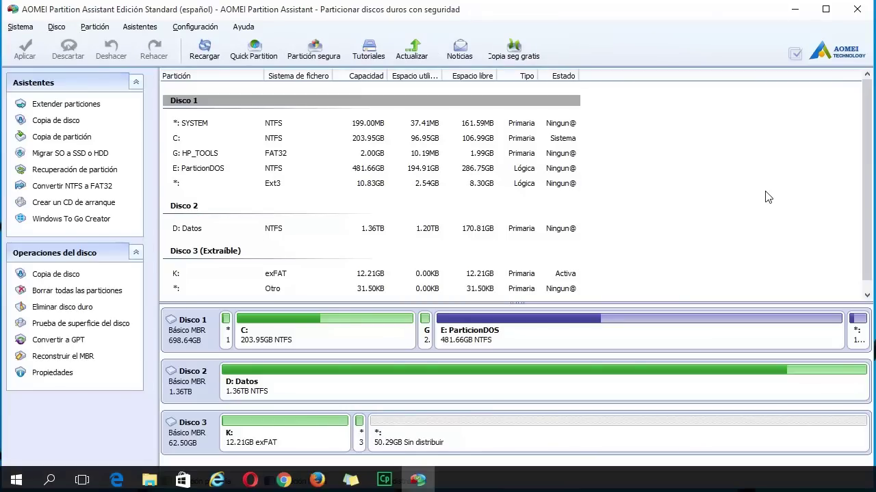
# Inspect the K: partition and the unallocated space of Disco 3, and accept reloading the changed disk properties
pyautogui.scroll(-1, 866, 260)
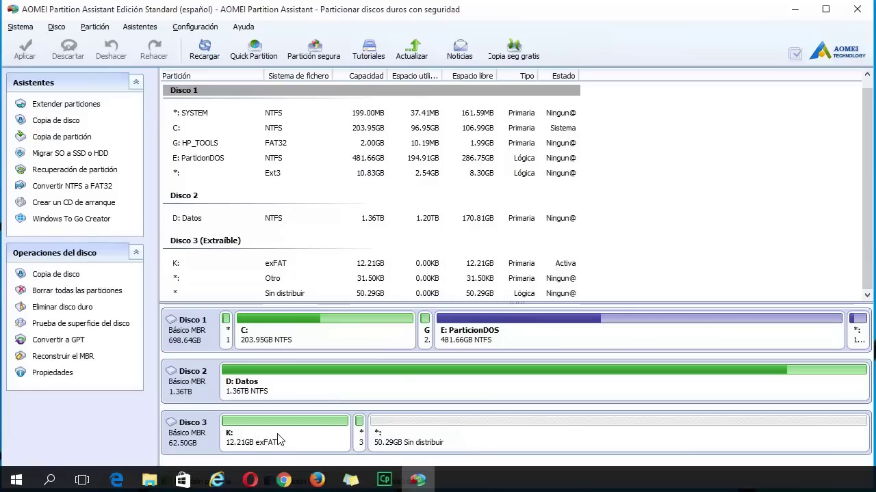
pyautogui.click(325, 432)
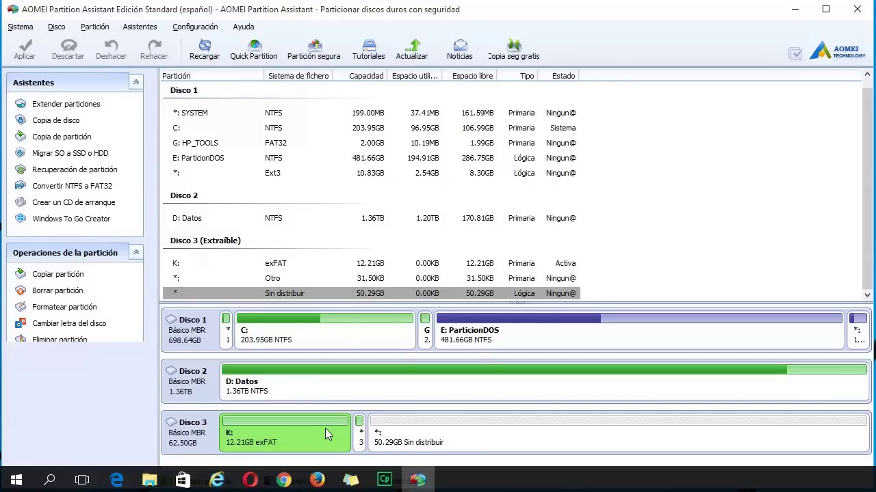
pyautogui.click(478, 435)
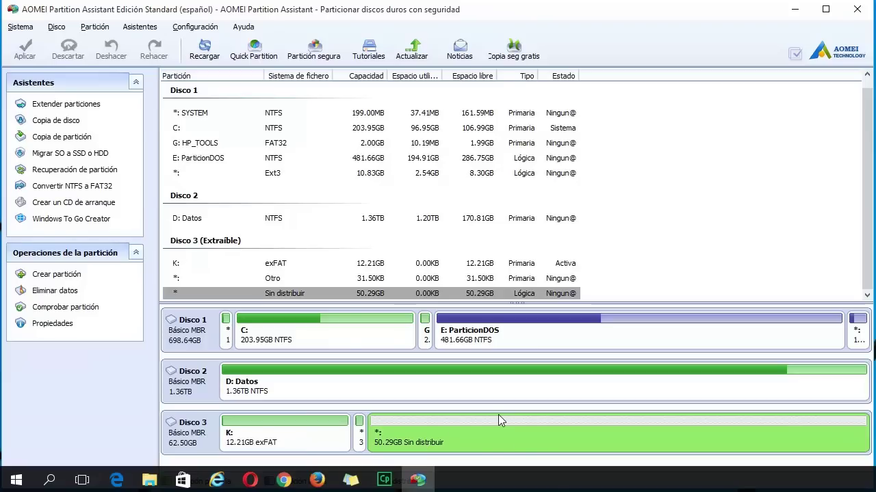
pyautogui.moveTo(873, 383)
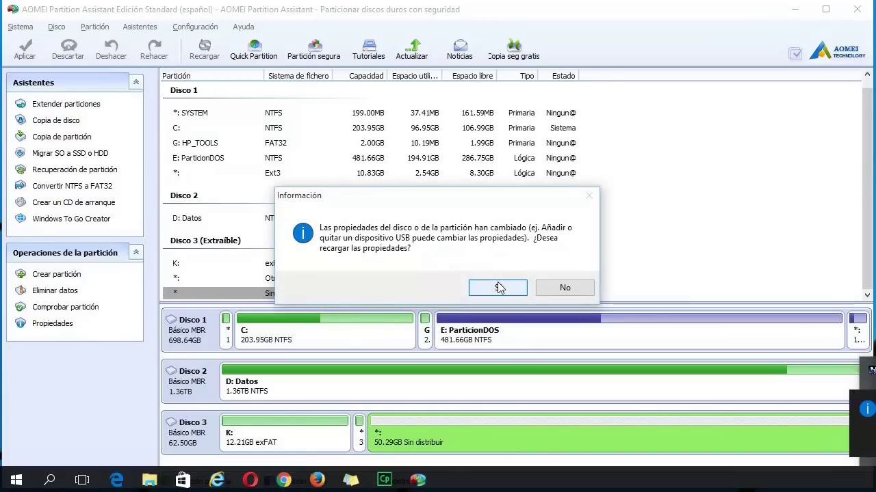
pyautogui.click(498, 288)
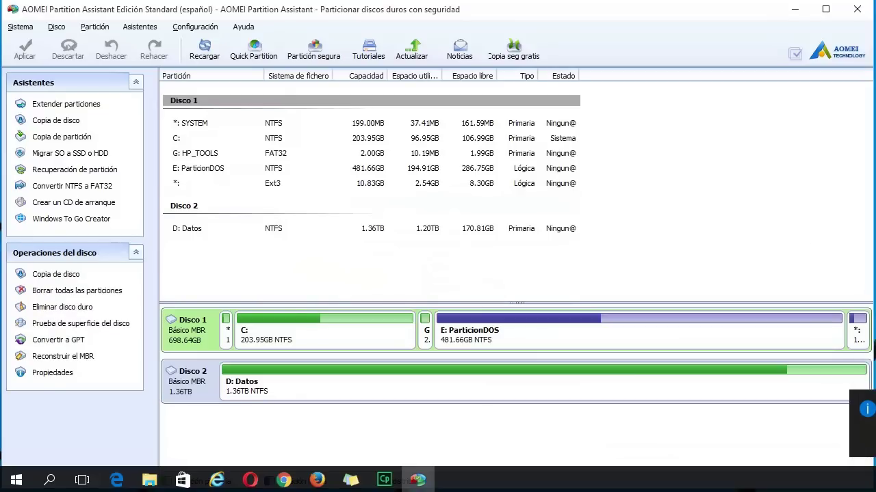